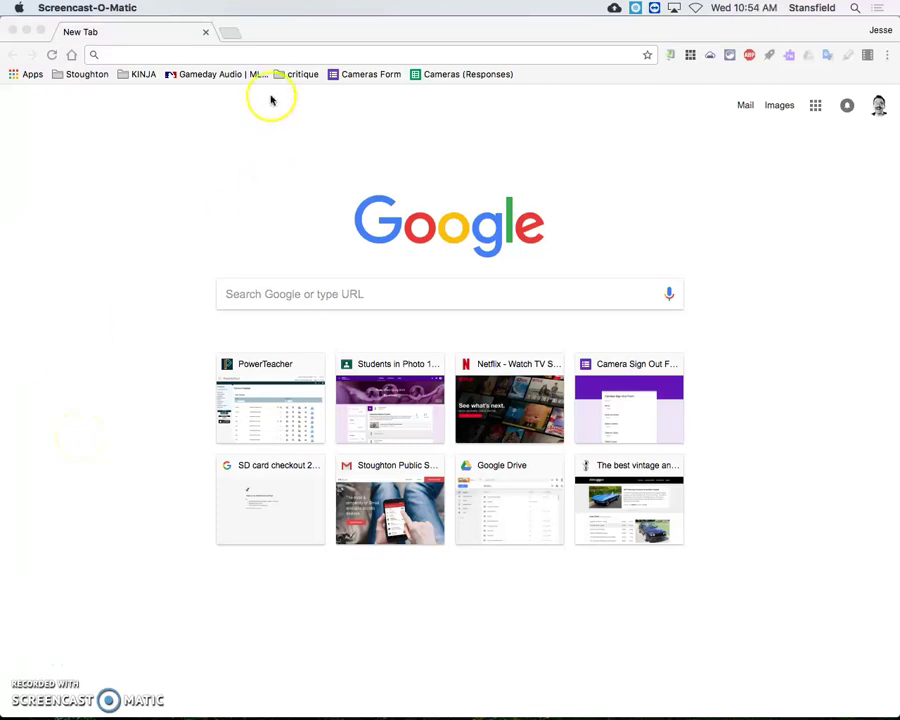
- Search Google for "New Zealand" and show the image results
{"action": "left_click", "coordinate": [248, 54]}
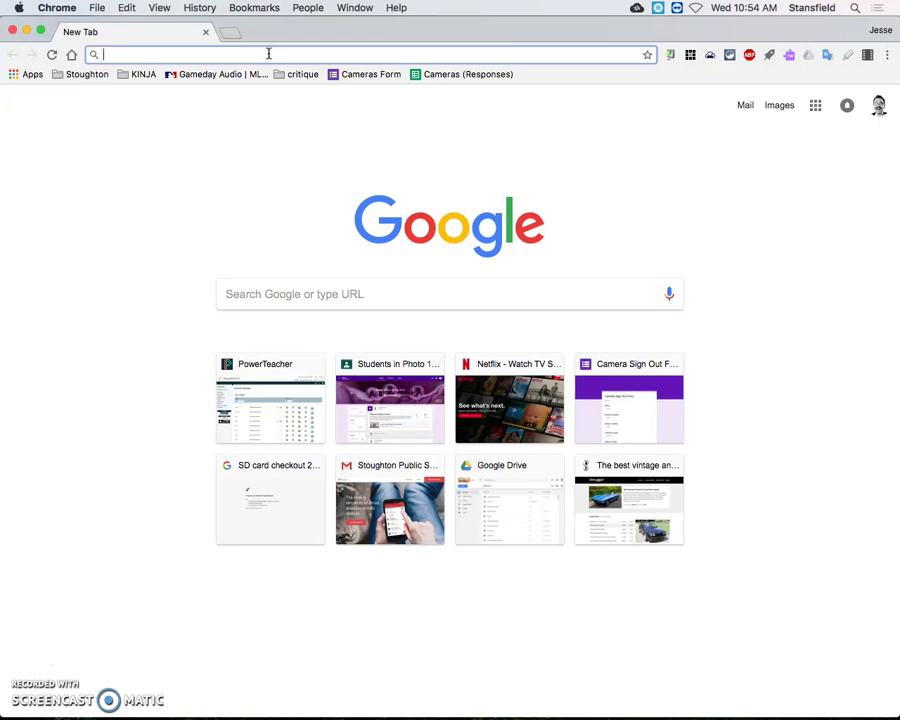
{"action": "type", "text": "New Zealand"}
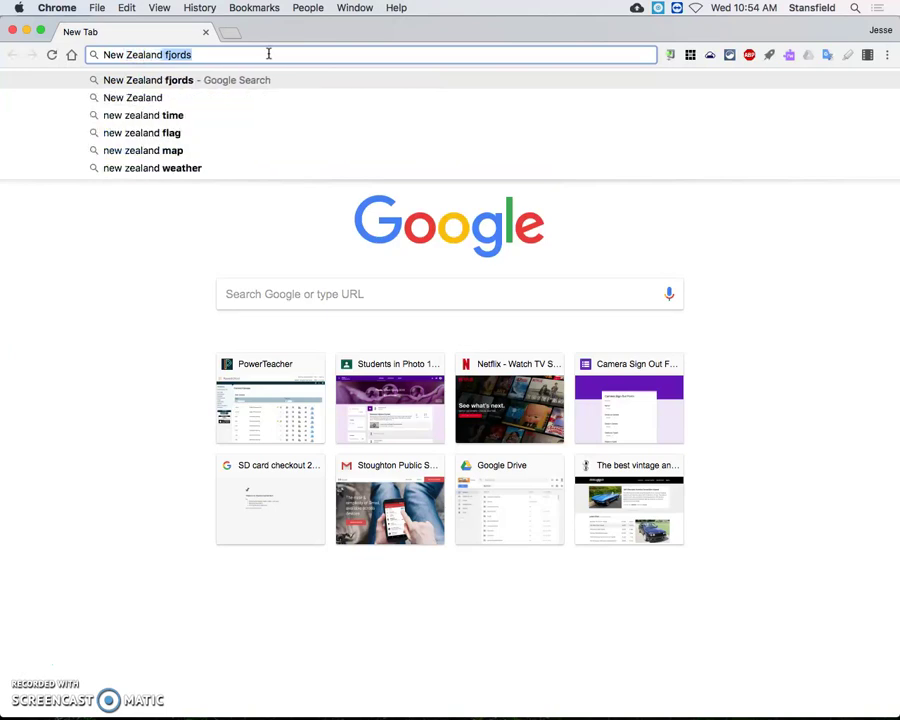
{"action": "key", "text": "BackSpace"}
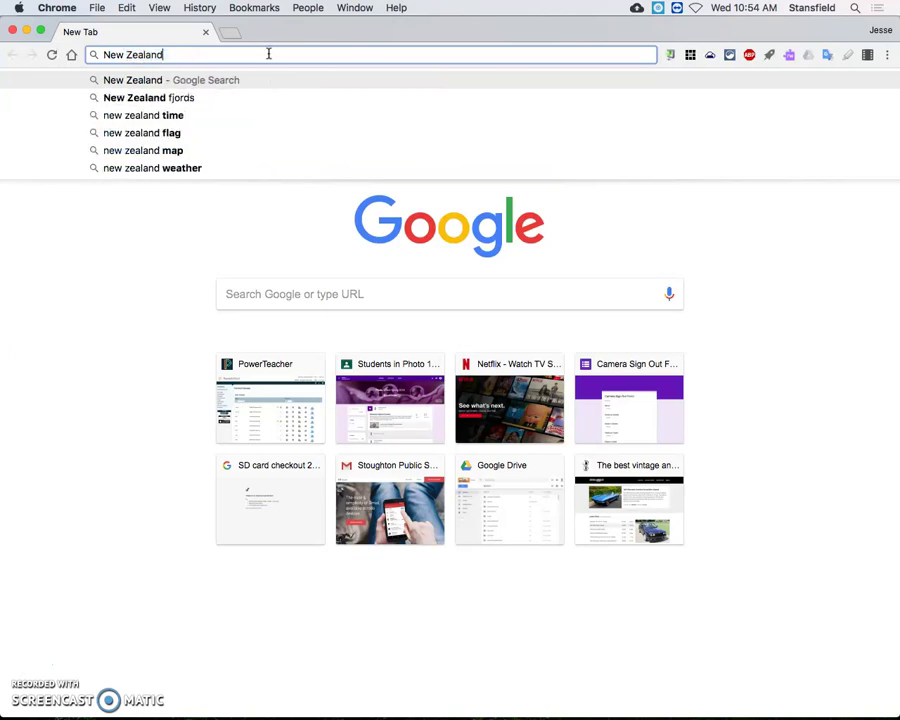
{"action": "key", "text": "Return"}
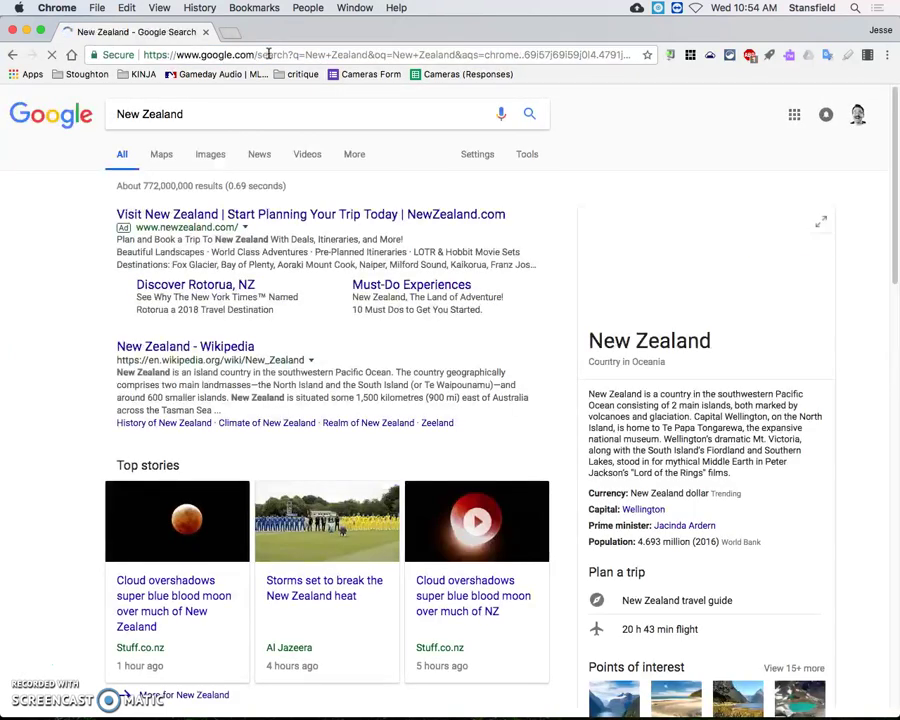
{"action": "left_click", "coordinate": [211, 154]}
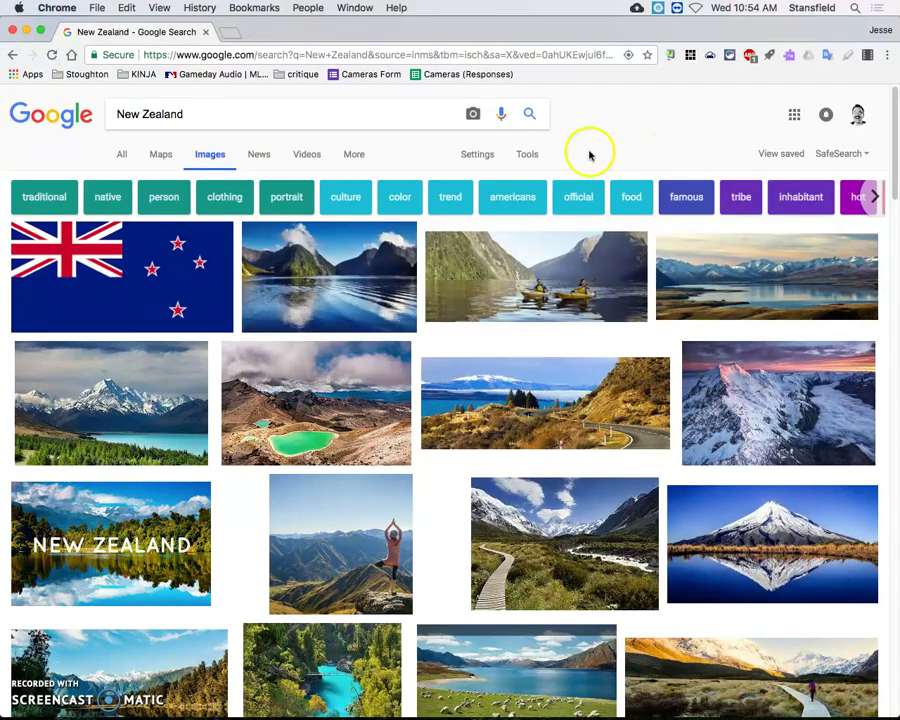
- Filter the New Zealand image results to the Large size
{"action": "left_click", "coordinate": [531, 156]}
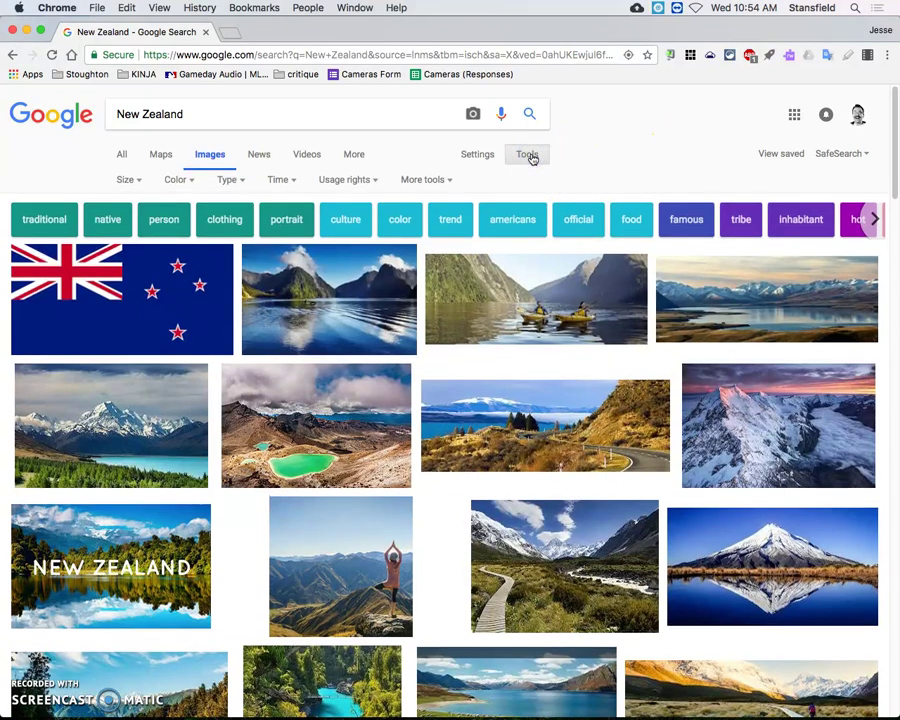
{"action": "left_click", "coordinate": [126, 180]}
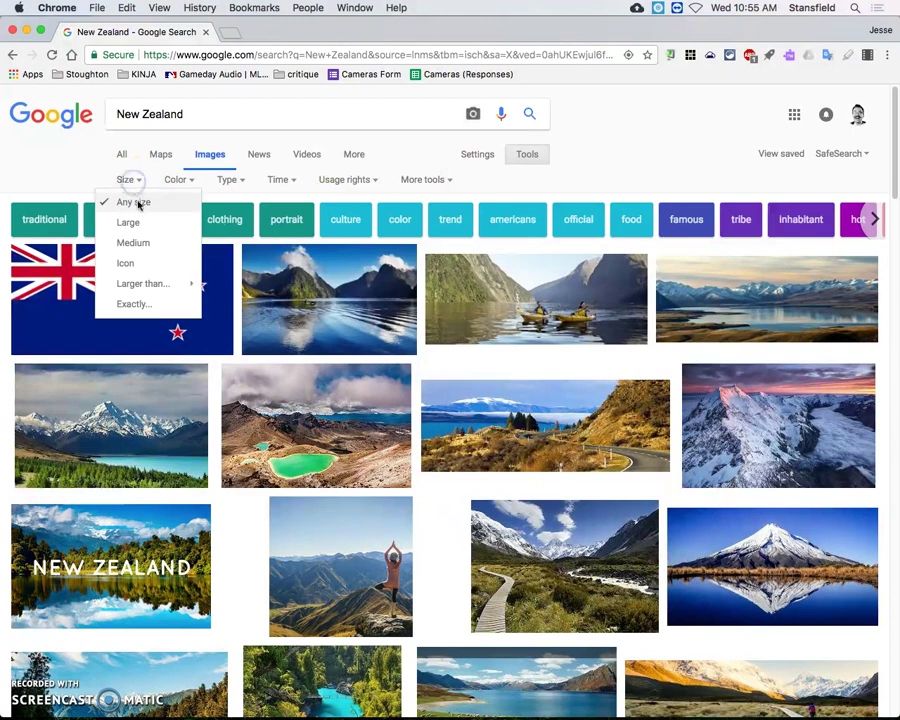
{"action": "left_click", "coordinate": [136, 221]}
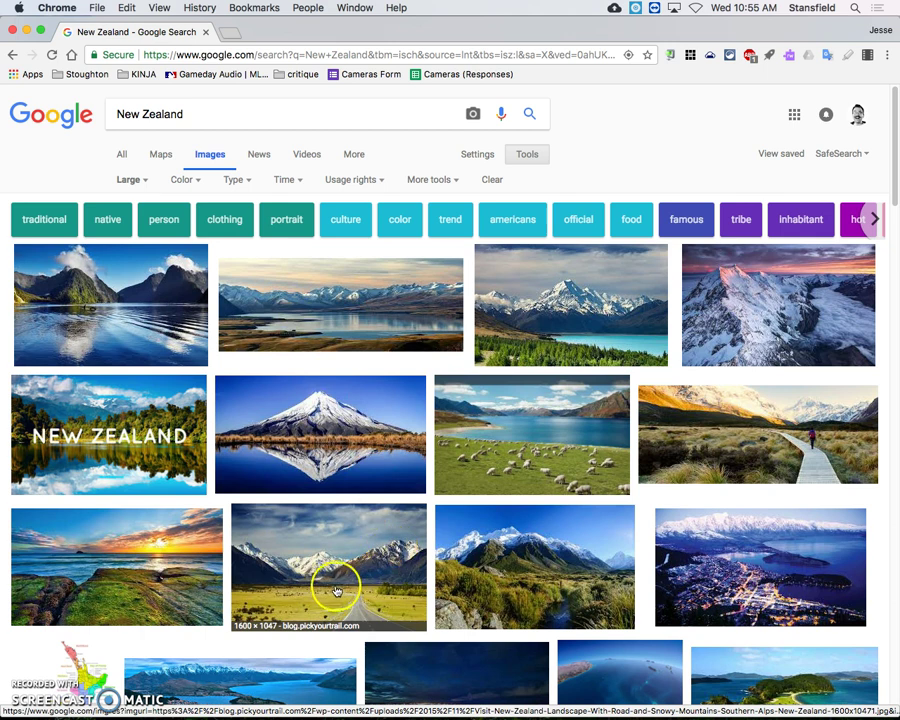
- Open the preview of the road photo with snowy mountains from blog.pickyourtrail.com and start saving the image
{"action": "left_click", "coordinate": [313, 561]}
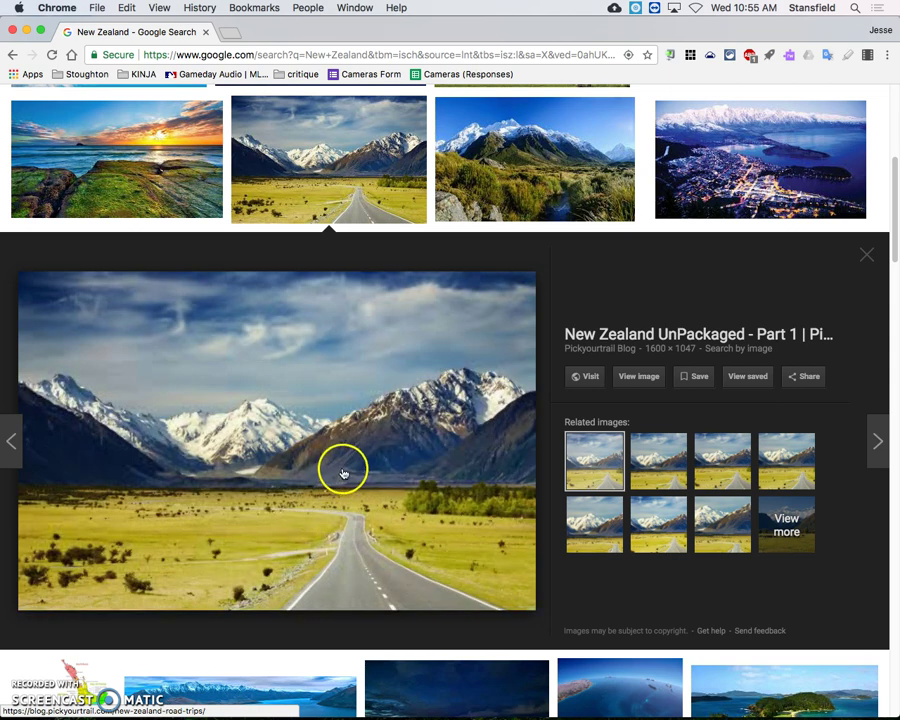
{"action": "right_click", "coordinate": [395, 436]}
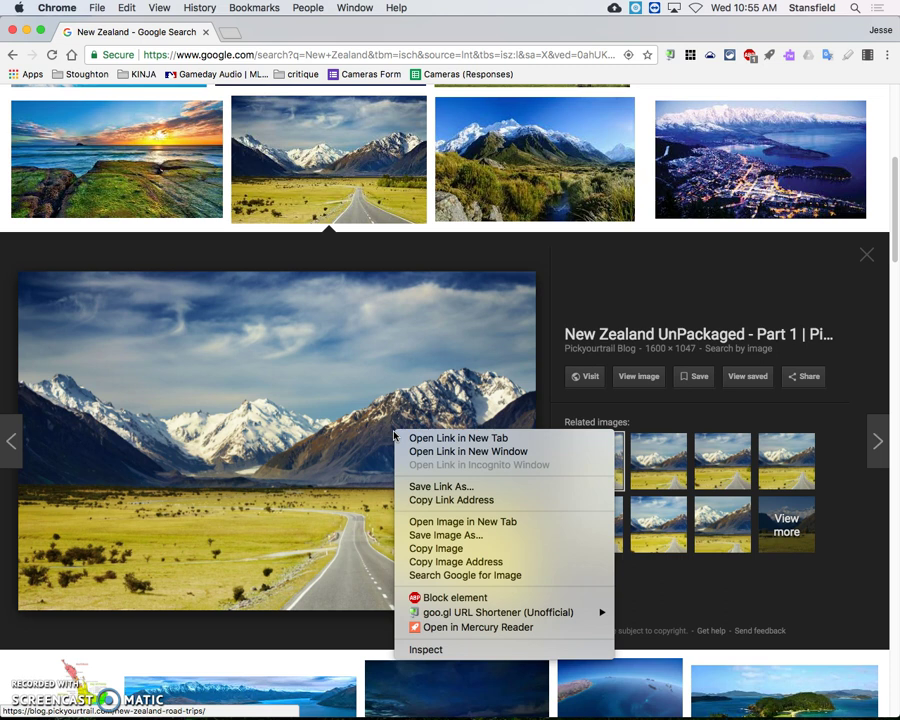
{"action": "left_click", "coordinate": [481, 537]}
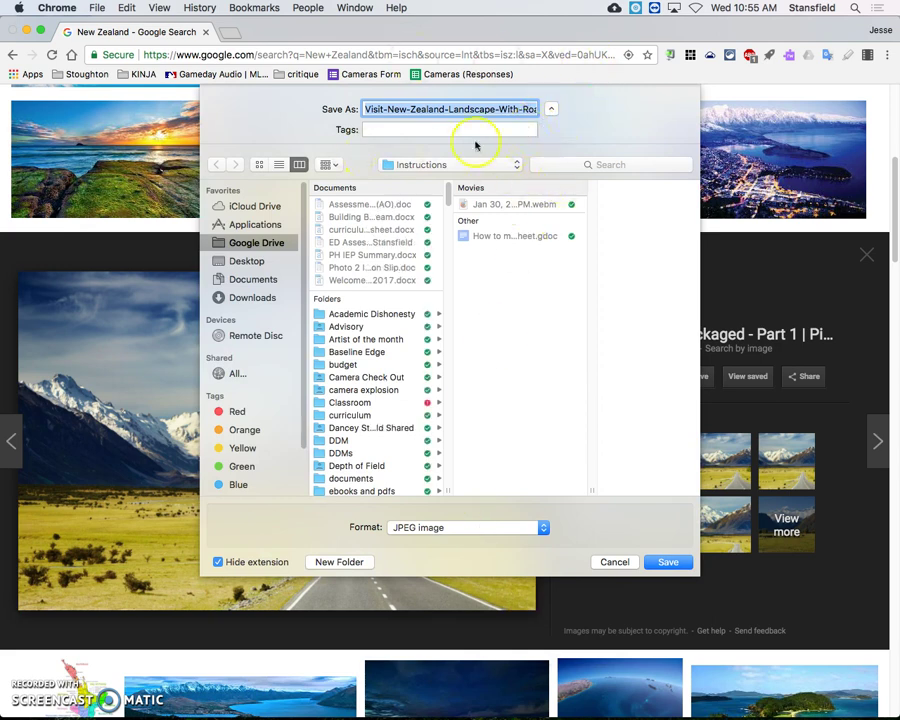
- Set the image's save location to the Downloads folder, trying both the compact and the expanded save dialog
{"action": "left_click", "coordinate": [551, 108]}
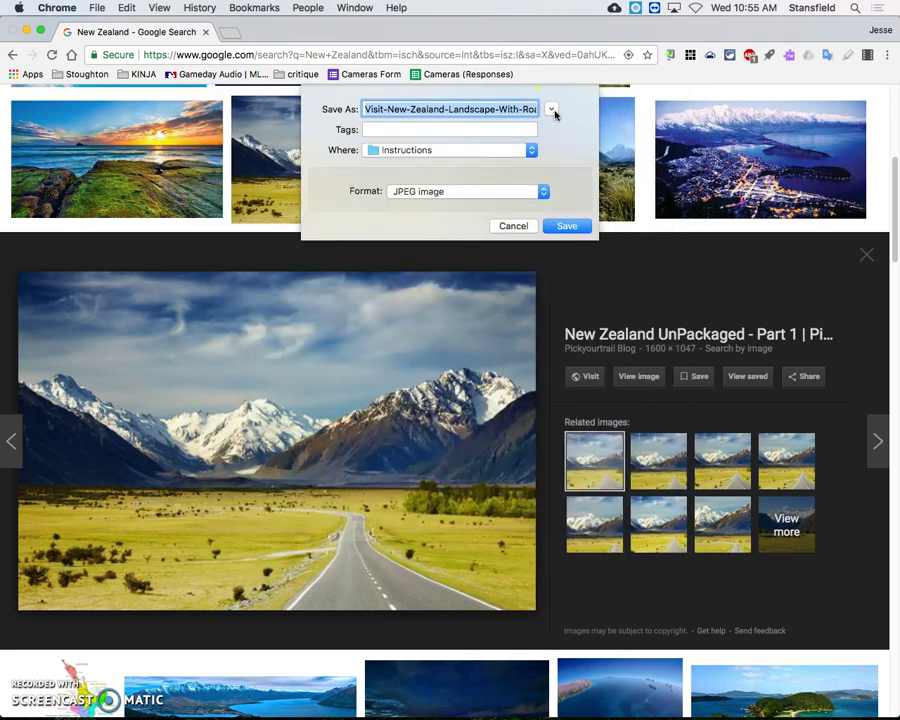
{"action": "left_click", "coordinate": [490, 149]}
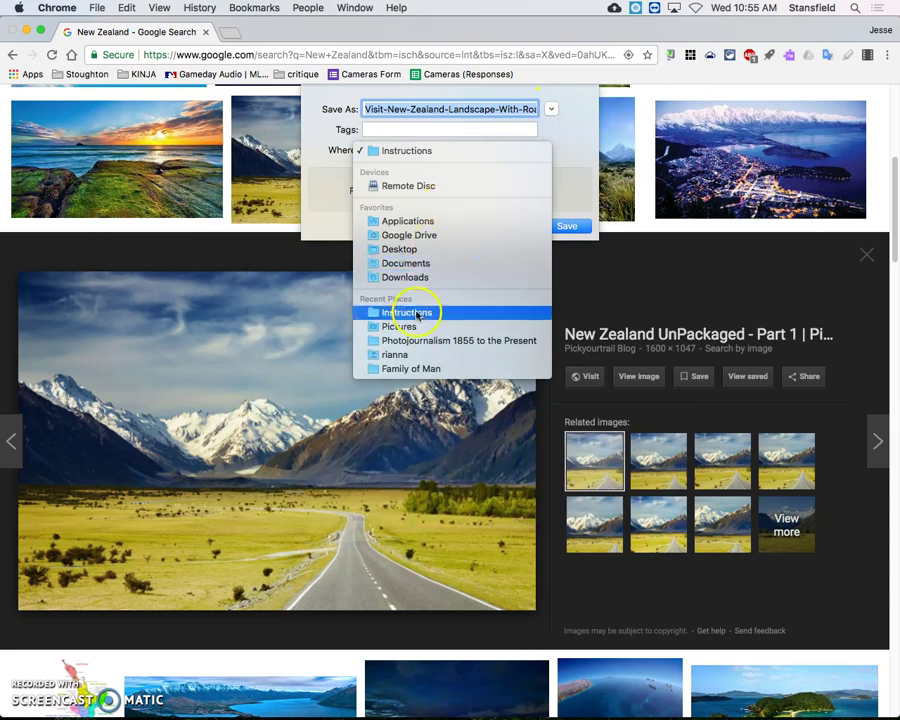
{"action": "left_click", "coordinate": [432, 277]}
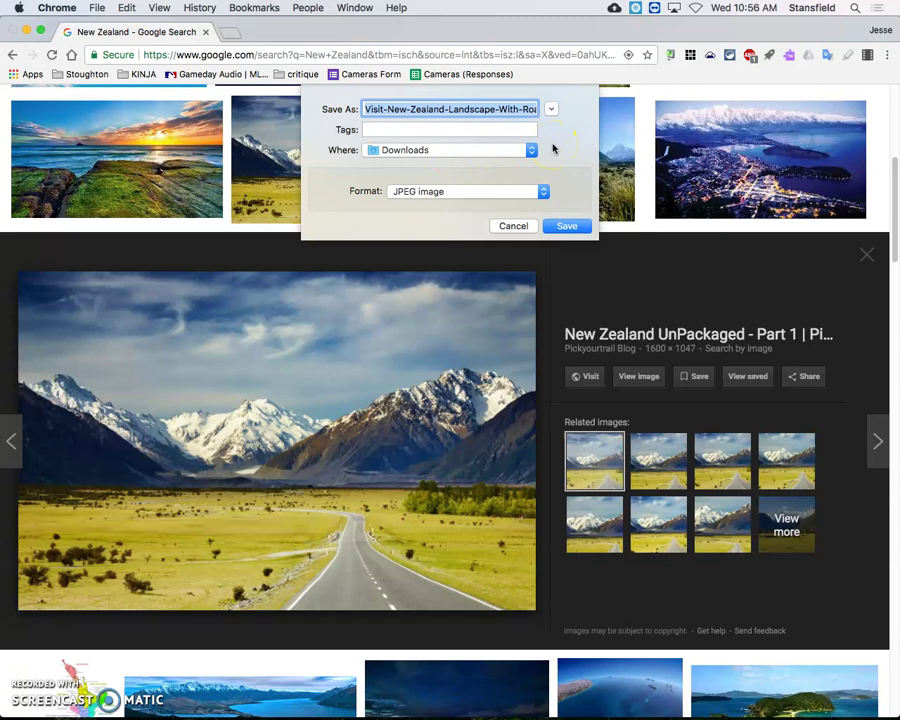
{"action": "left_click", "coordinate": [552, 110]}
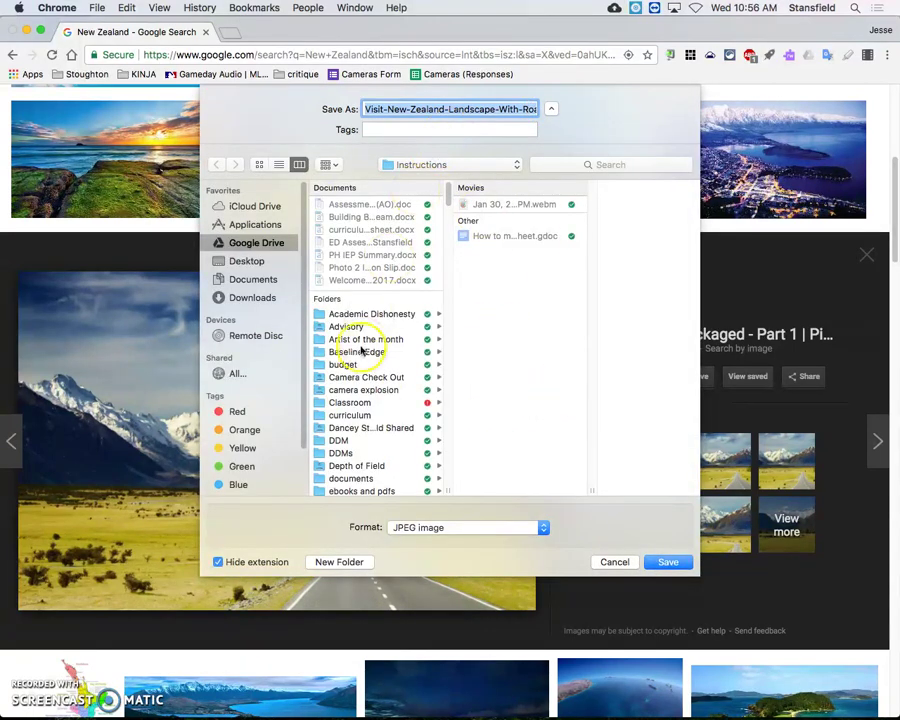
{"action": "left_click", "coordinate": [245, 300]}
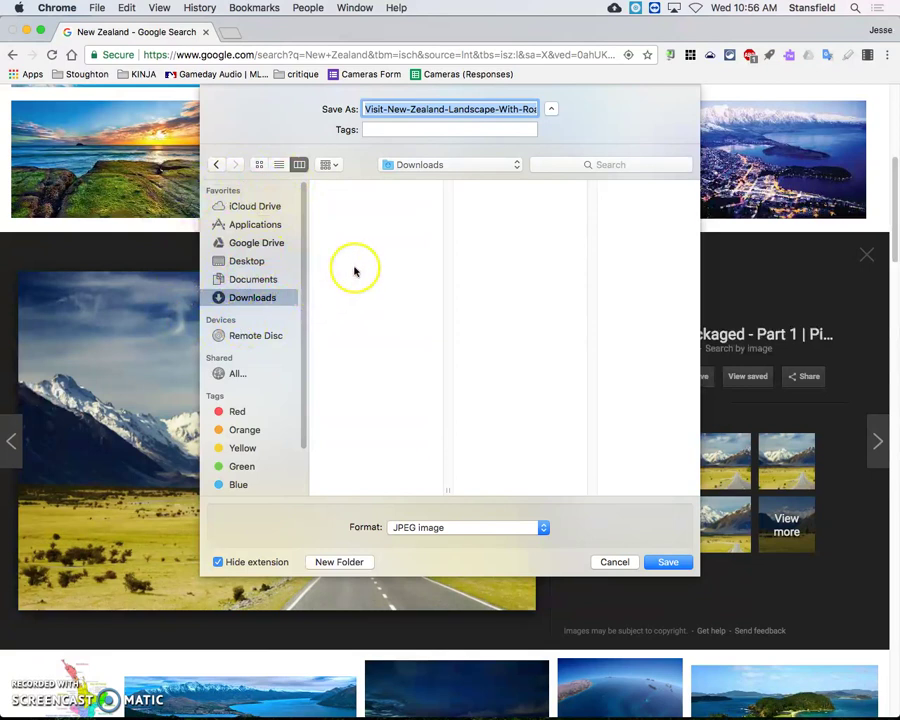
- Save the image as a JPEG in the Pictures folder inside the home folder
{"action": "left_click", "coordinate": [450, 167]}
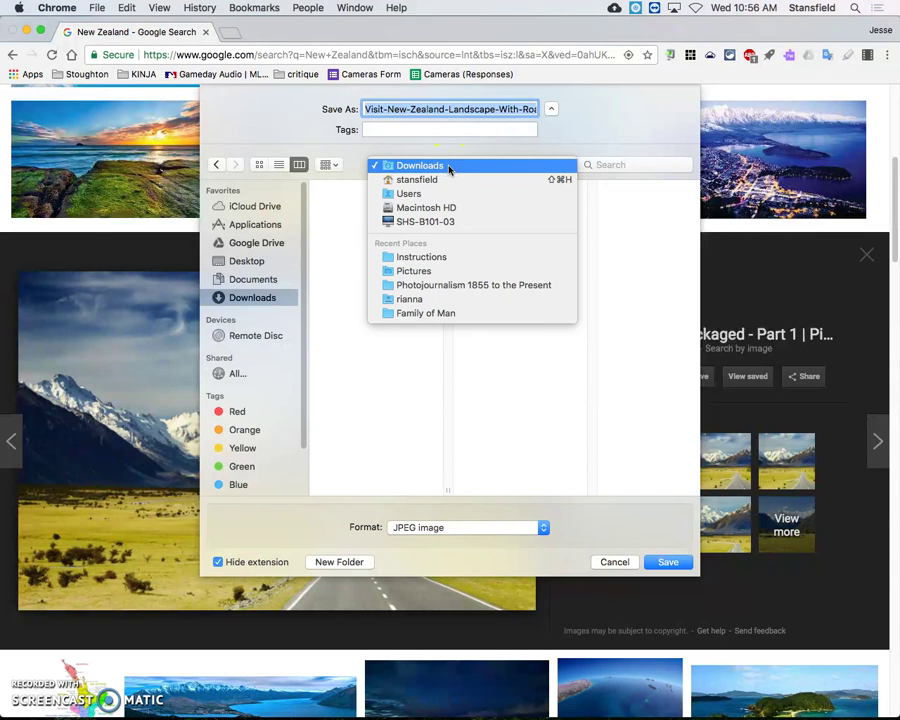
{"action": "left_click", "coordinate": [437, 181]}
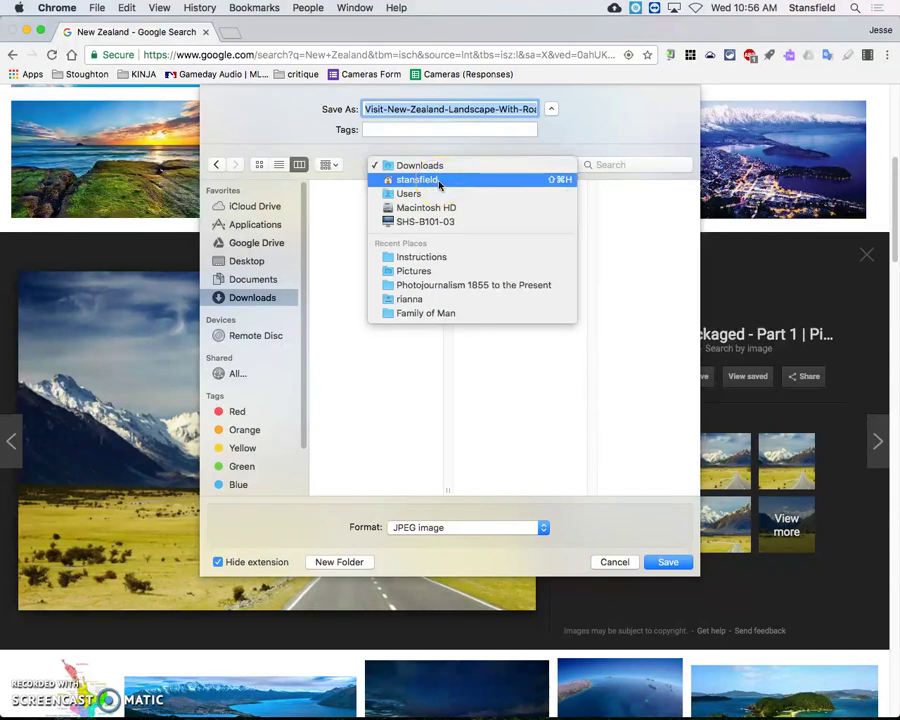
{"action": "left_click", "coordinate": [388, 181]}
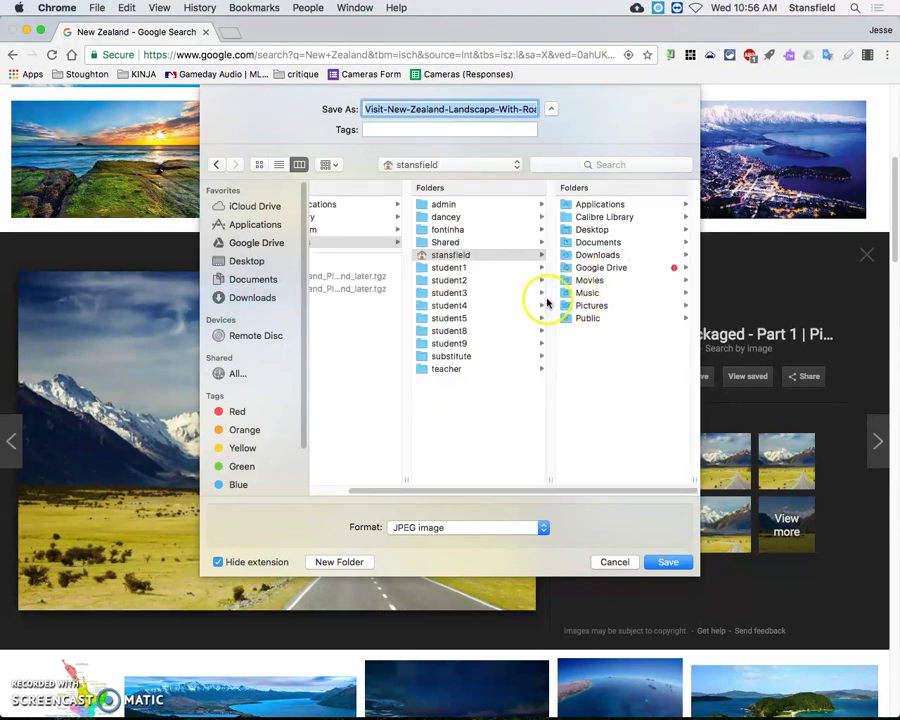
{"action": "left_click", "coordinate": [593, 305]}
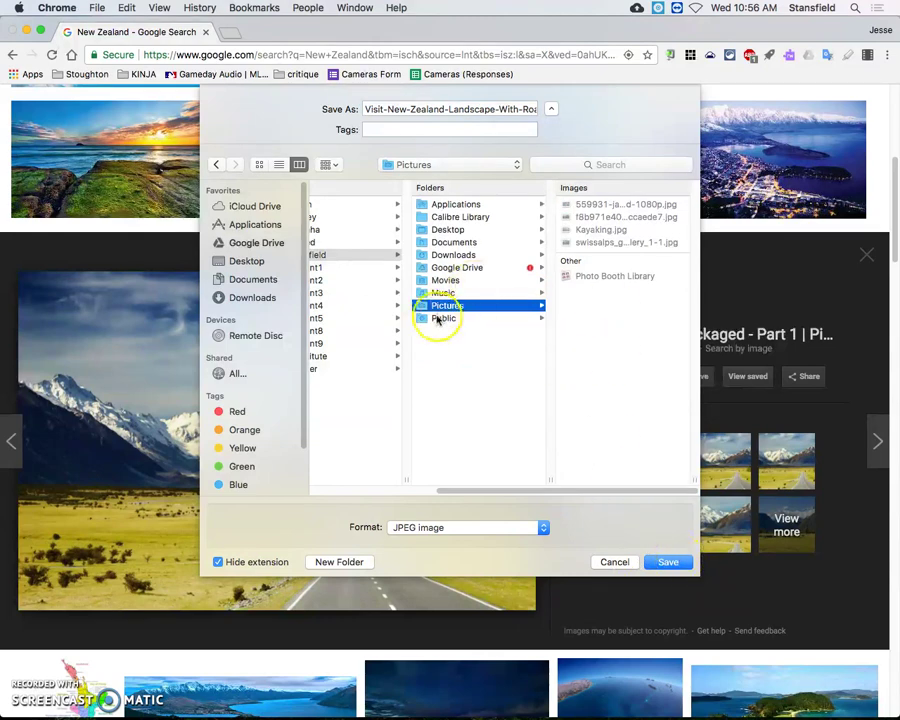
{"action": "left_click", "coordinate": [669, 565]}
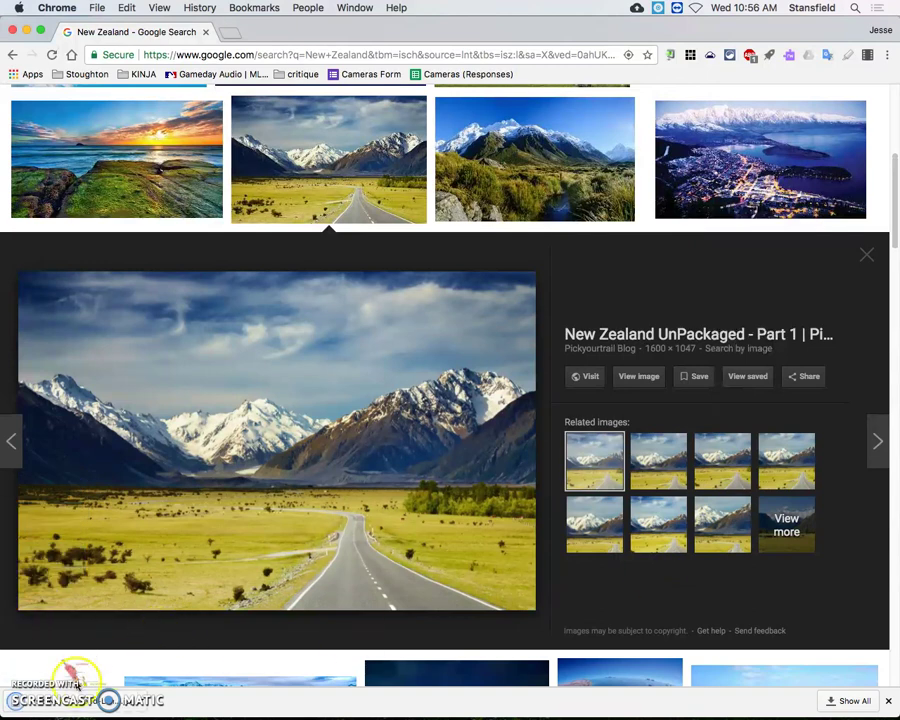
- Close the browser window and open the Desktop & Screen Saver settings in System Preferences
{"action": "left_click", "coordinate": [12, 31]}
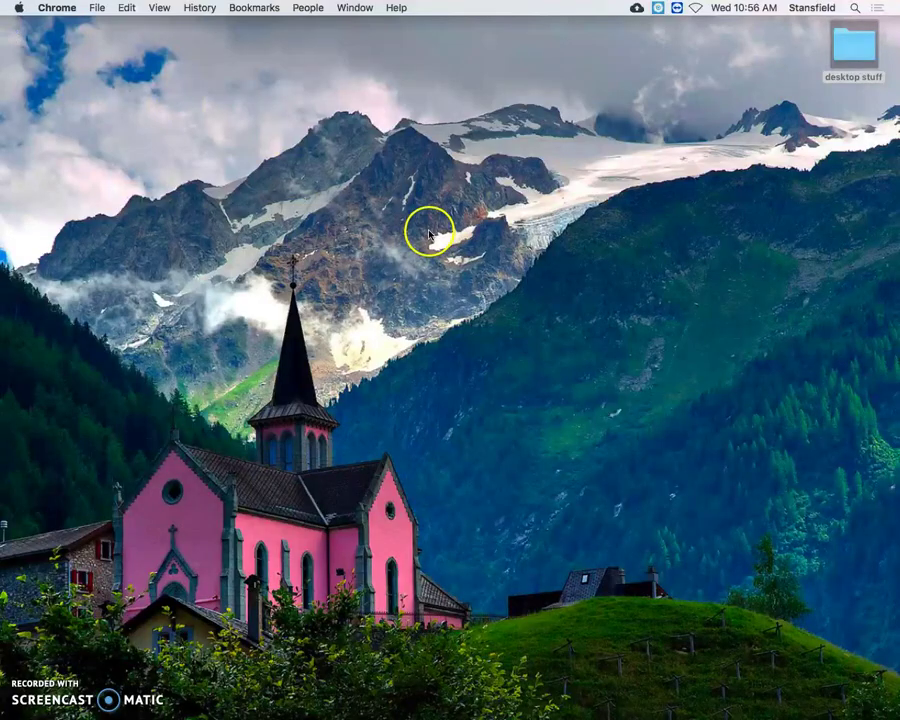
{"action": "left_click", "coordinate": [17, 8]}
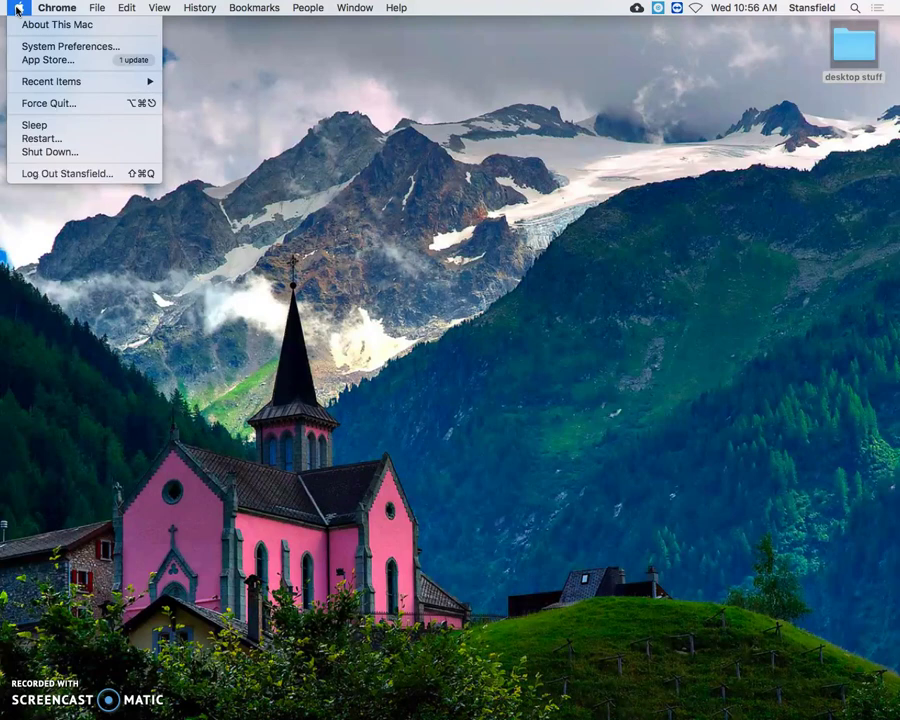
{"action": "left_click", "coordinate": [62, 47]}
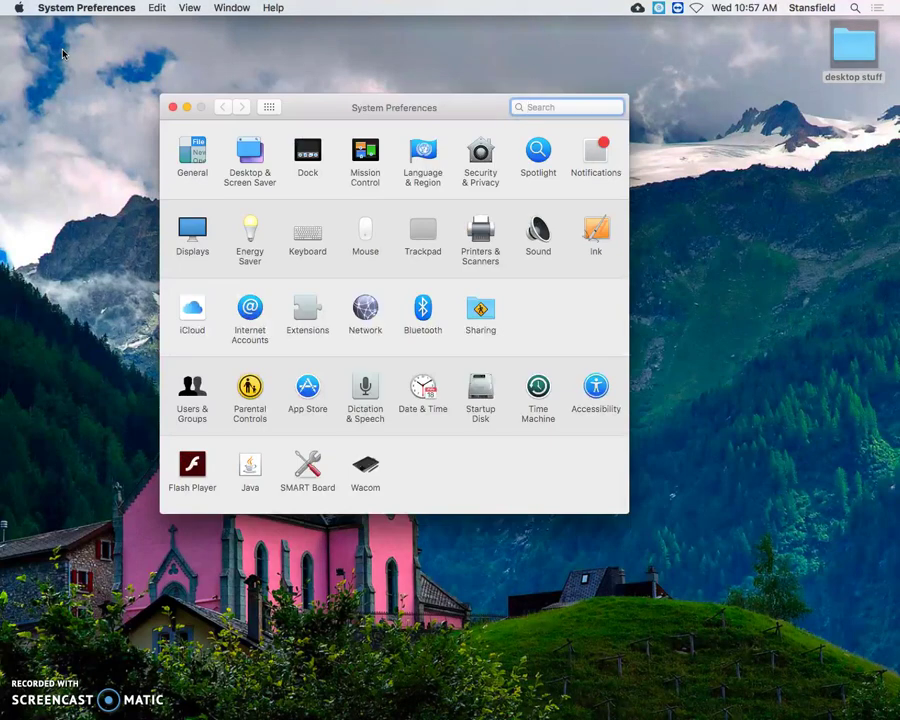
{"action": "left_click", "coordinate": [250, 153]}
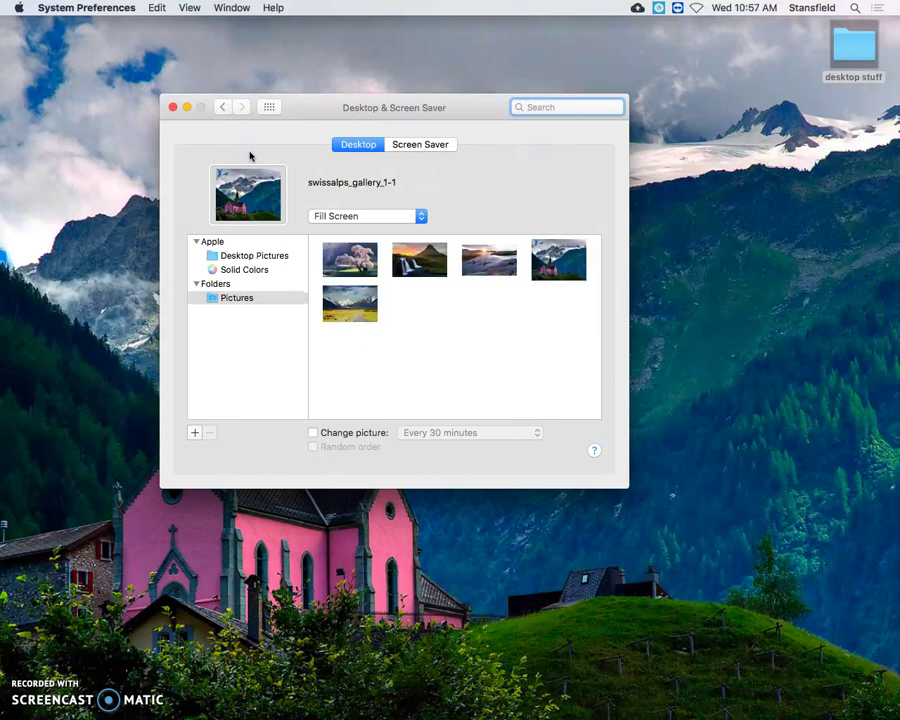
- Set the saved New Zealand road photo from the Pictures folder as the desktop picture
{"action": "left_click", "coordinate": [204, 285]}
{"action": "left_click", "coordinate": [228, 298]}
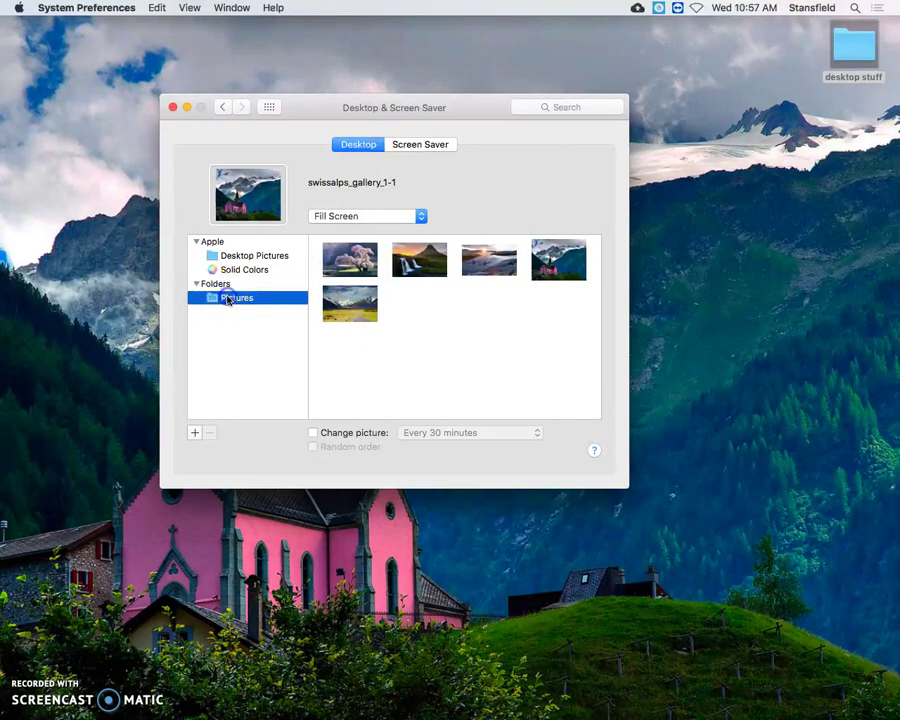
{"action": "left_click", "coordinate": [345, 310]}
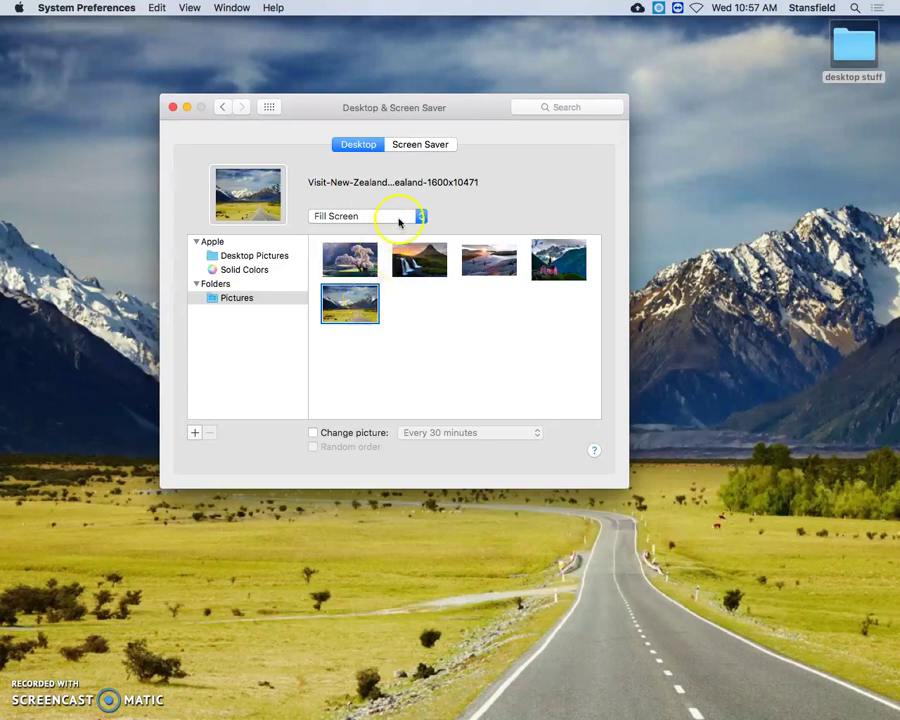
- Keep the desktop picture's display option at Fill Screen and close System Preferences
{"action": "left_click", "coordinate": [398, 216]}
{"action": "left_click", "coordinate": [400, 216]}
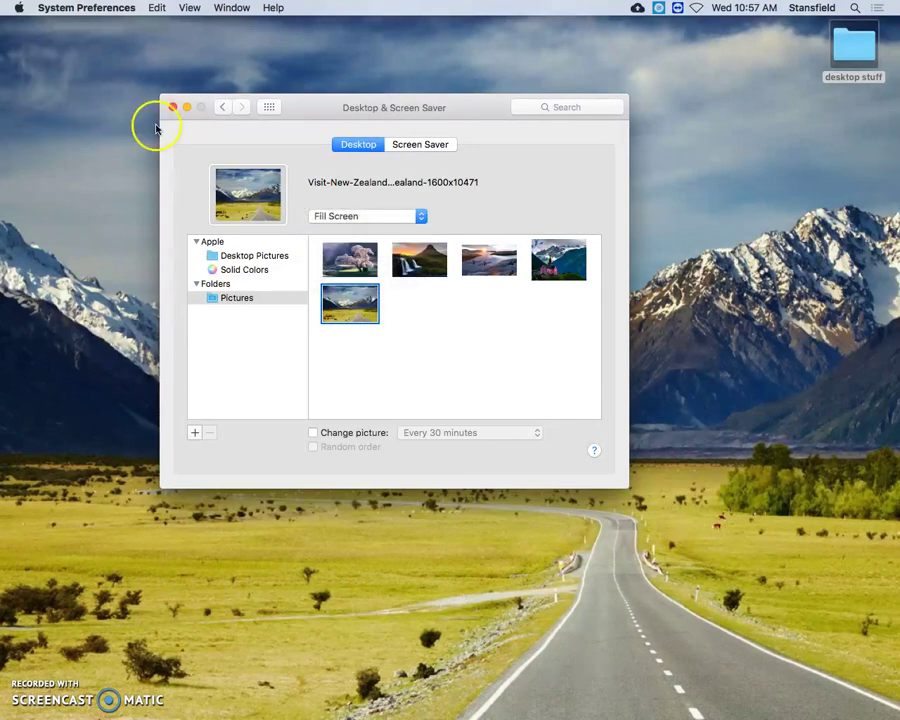
{"action": "left_click", "coordinate": [173, 107]}
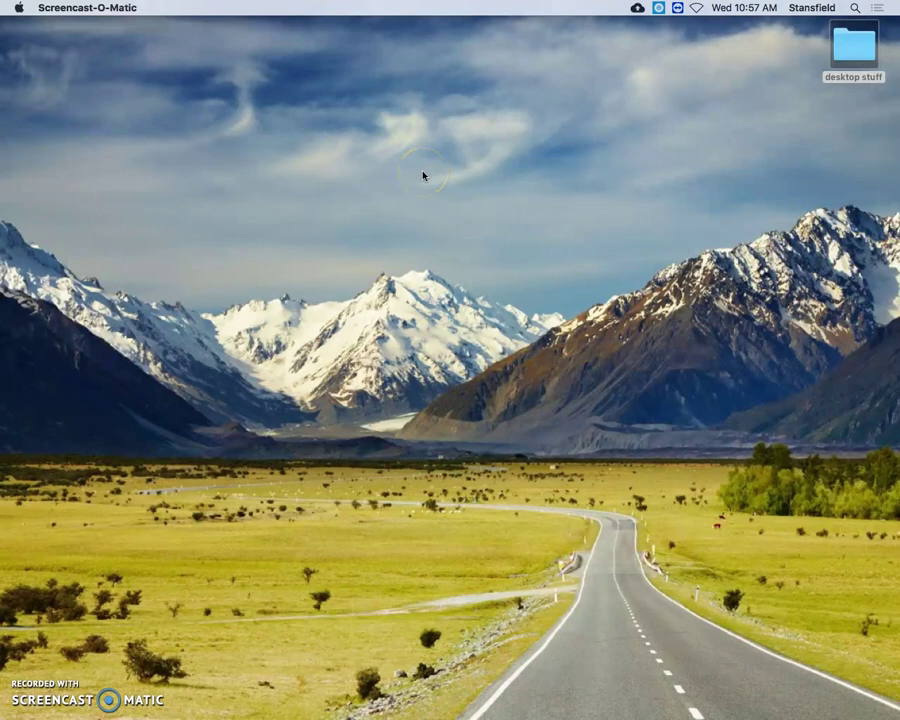